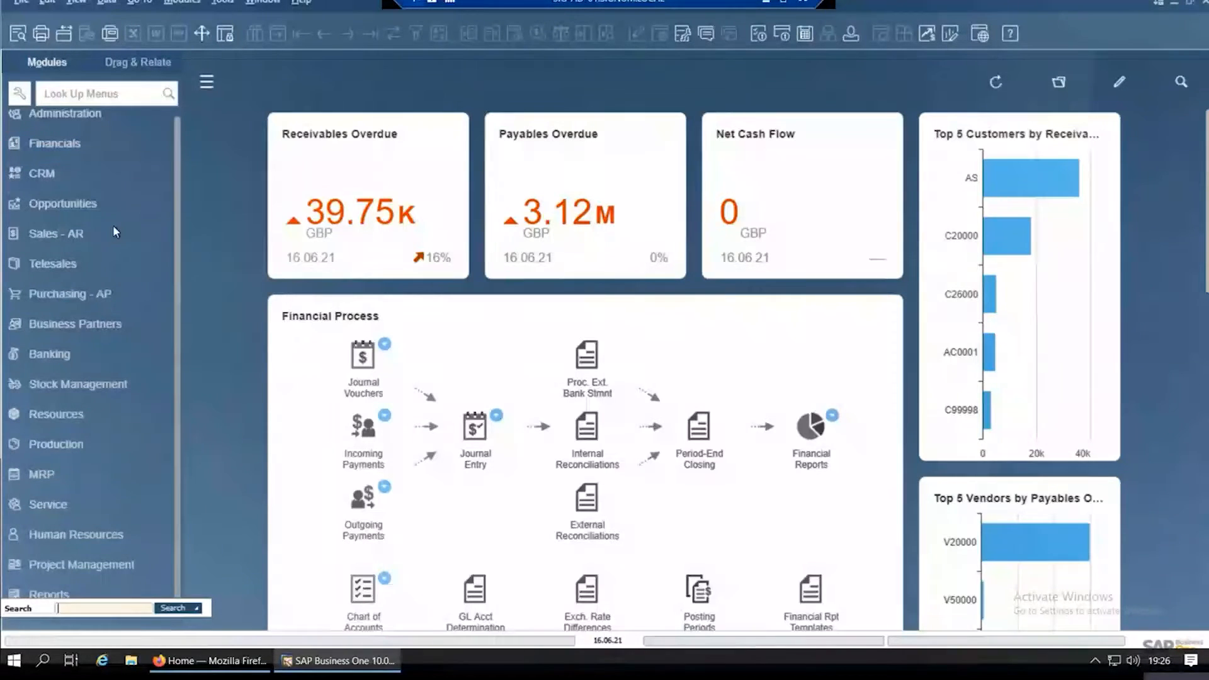
Step: Open the last Asda sales order, follow the link arrow of item Tany100 to see what it opens, and close both windows
left_click(90, 235)
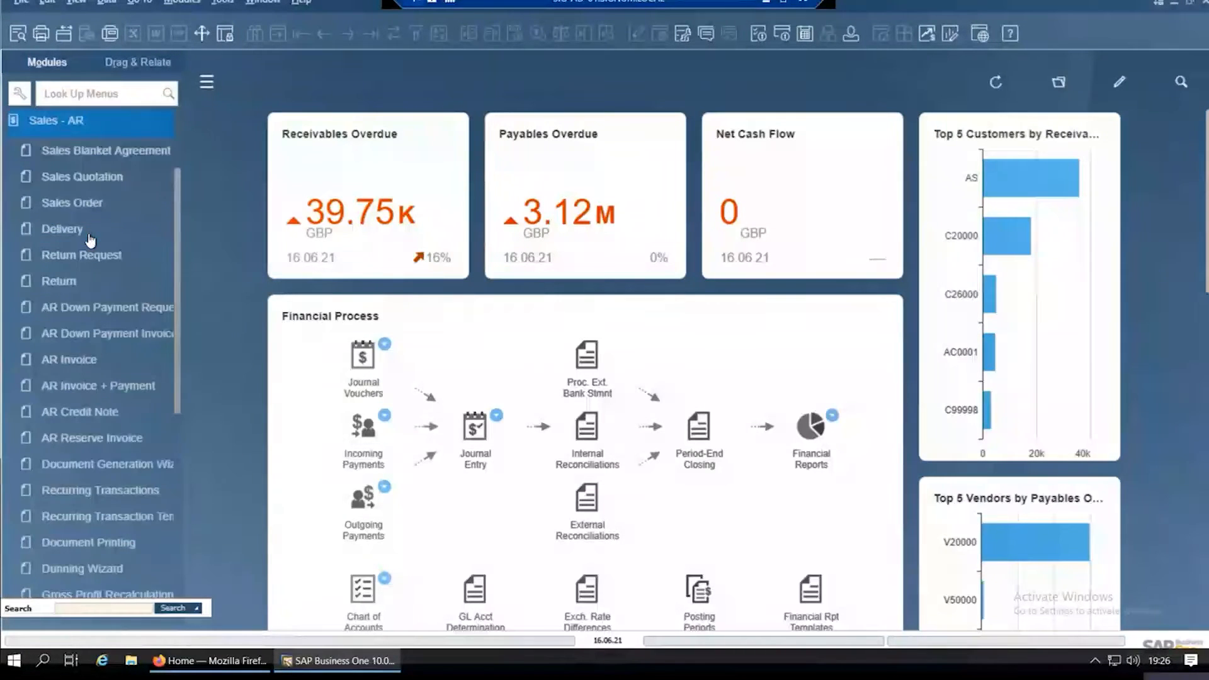
left_click(97, 203)
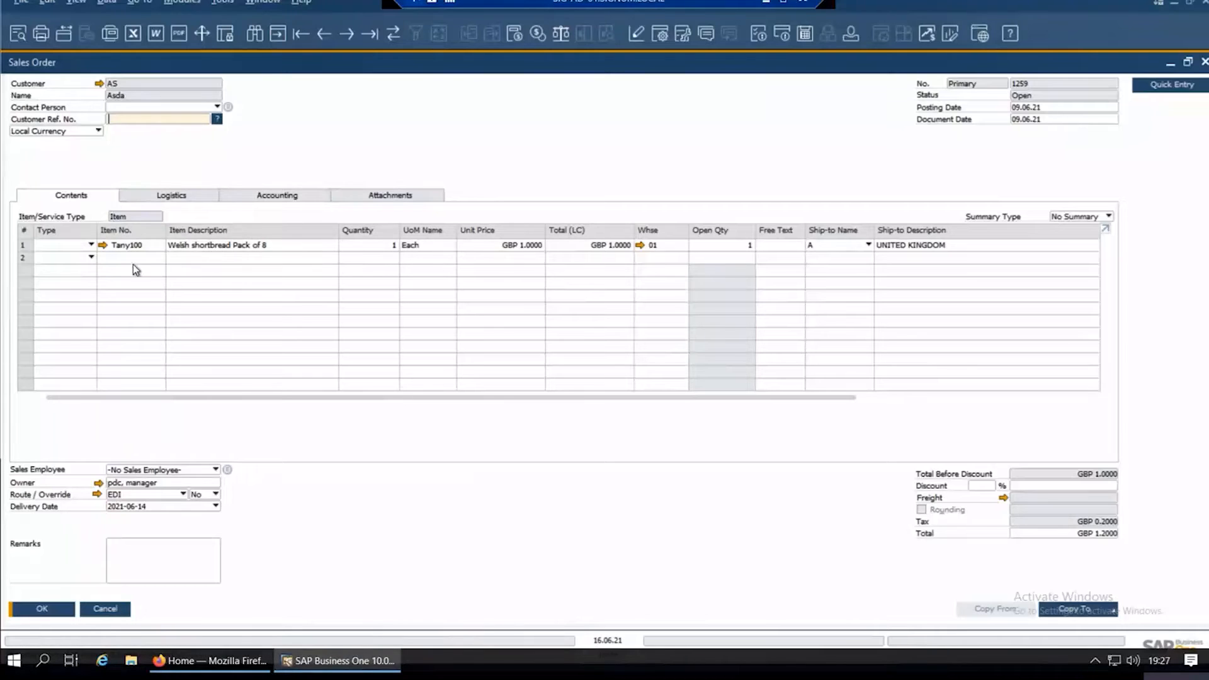
left_click(103, 246)
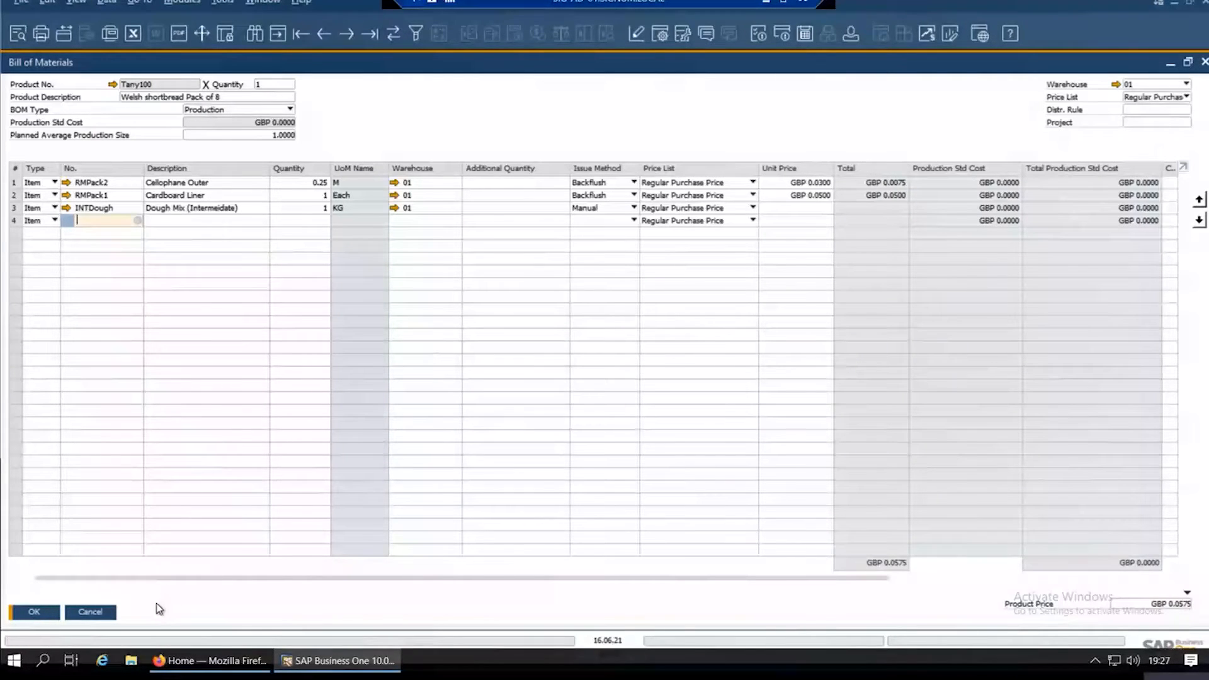
left_click(95, 615)
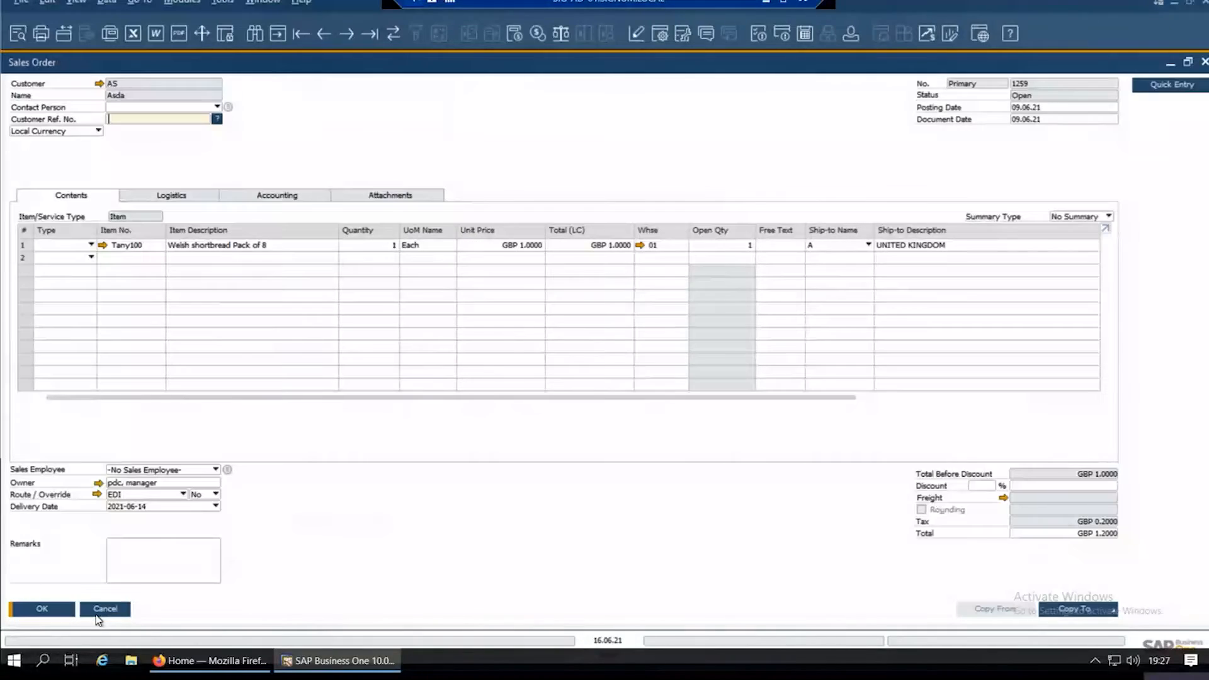
left_click(108, 611)
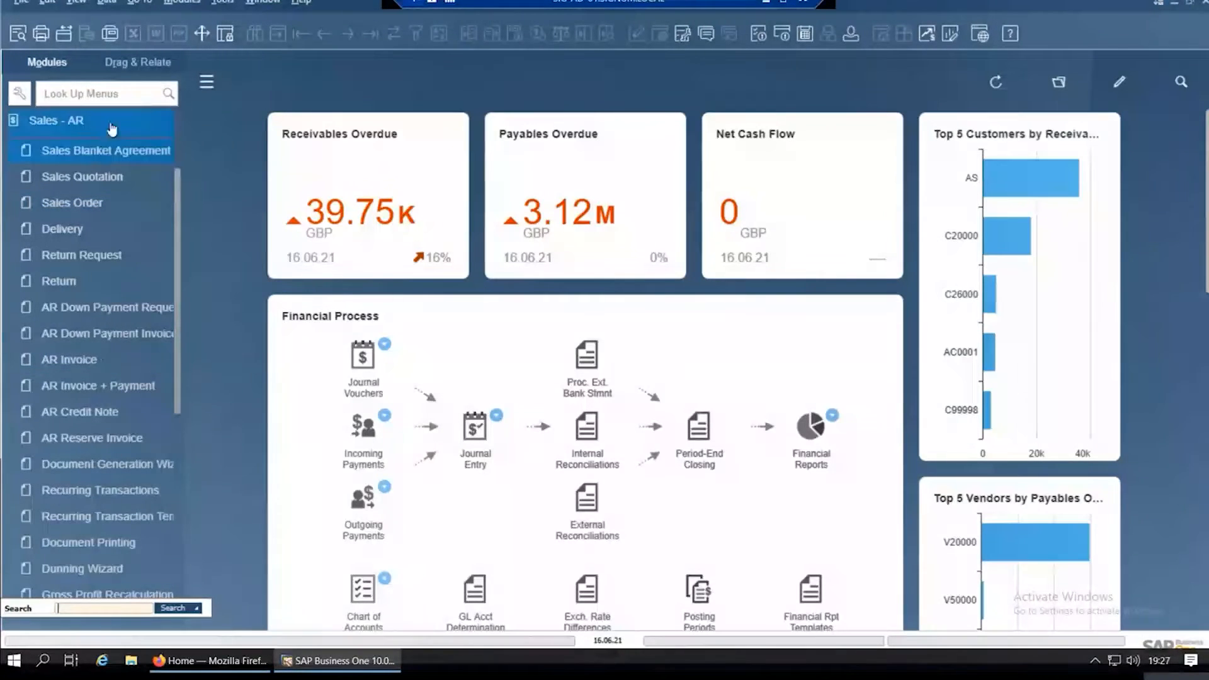
Step: Enable opening item master data instead of the bill of materials for BOM item link arrows in the general stock item settings
left_click(80, 121)
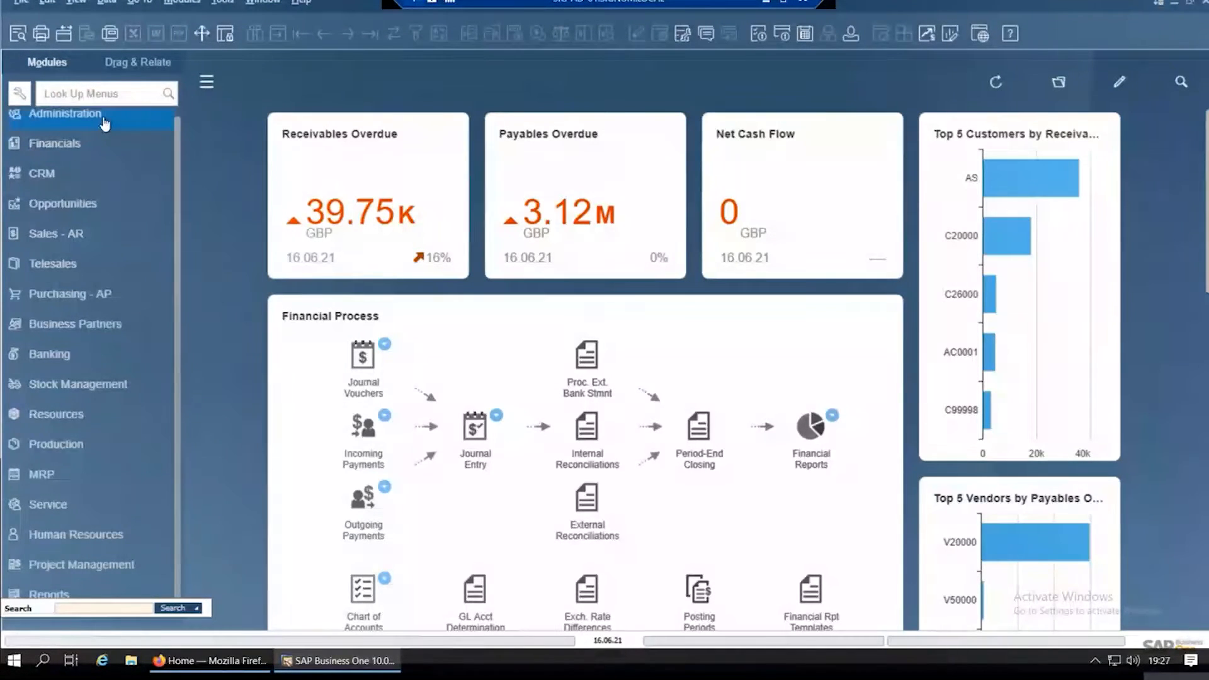
left_click(104, 123)
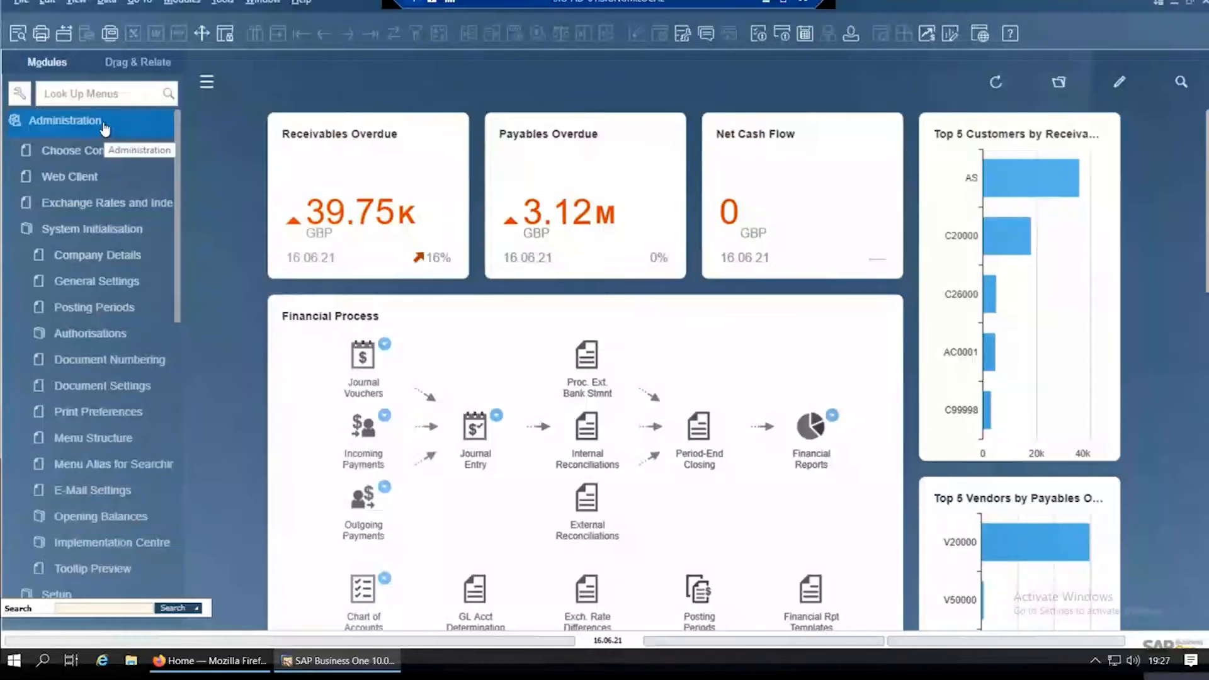
left_click(100, 285)
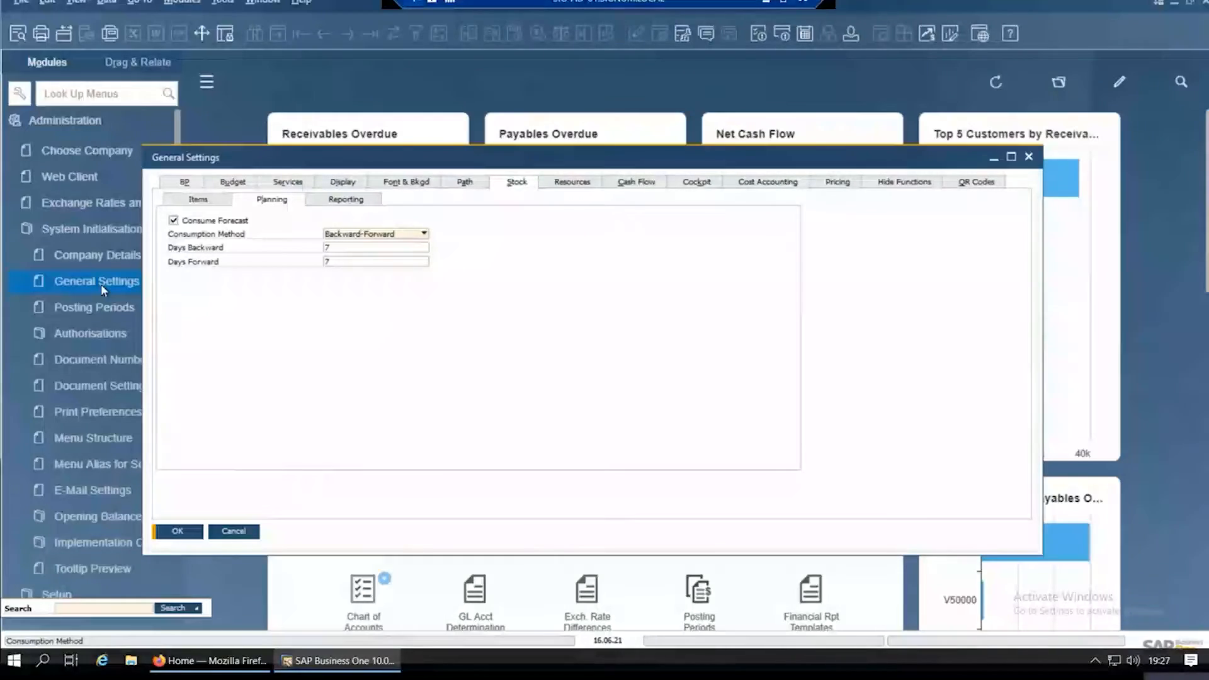
left_click(199, 200)
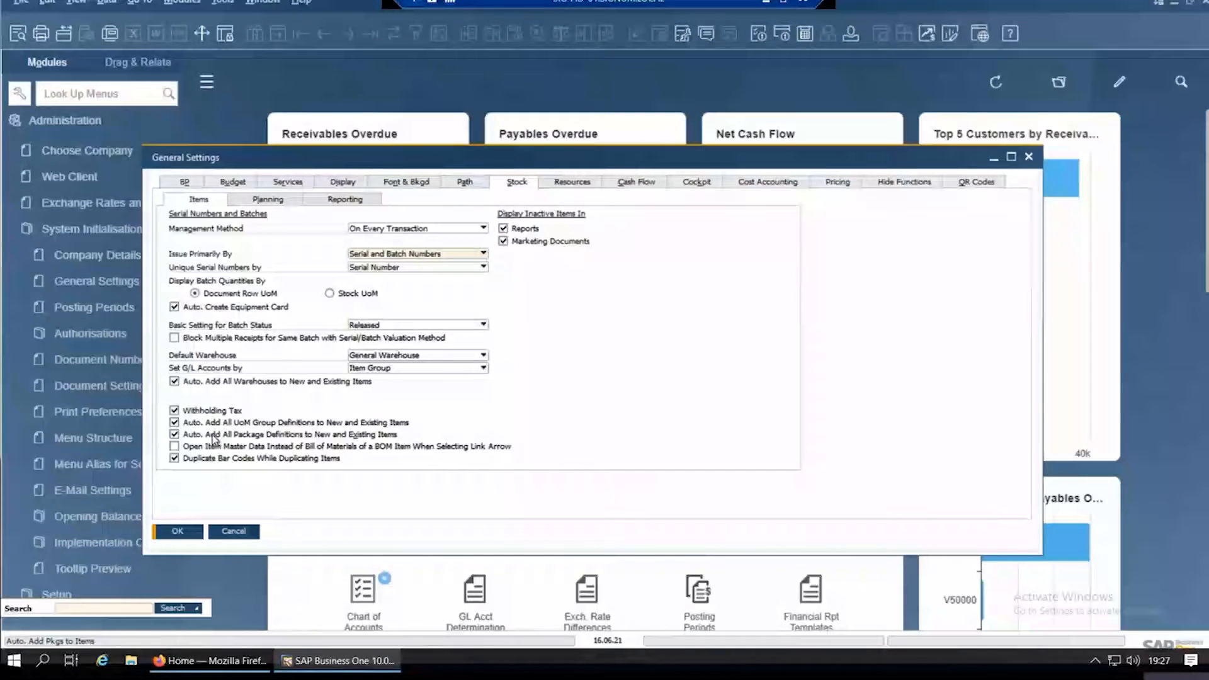
left_click(184, 446)
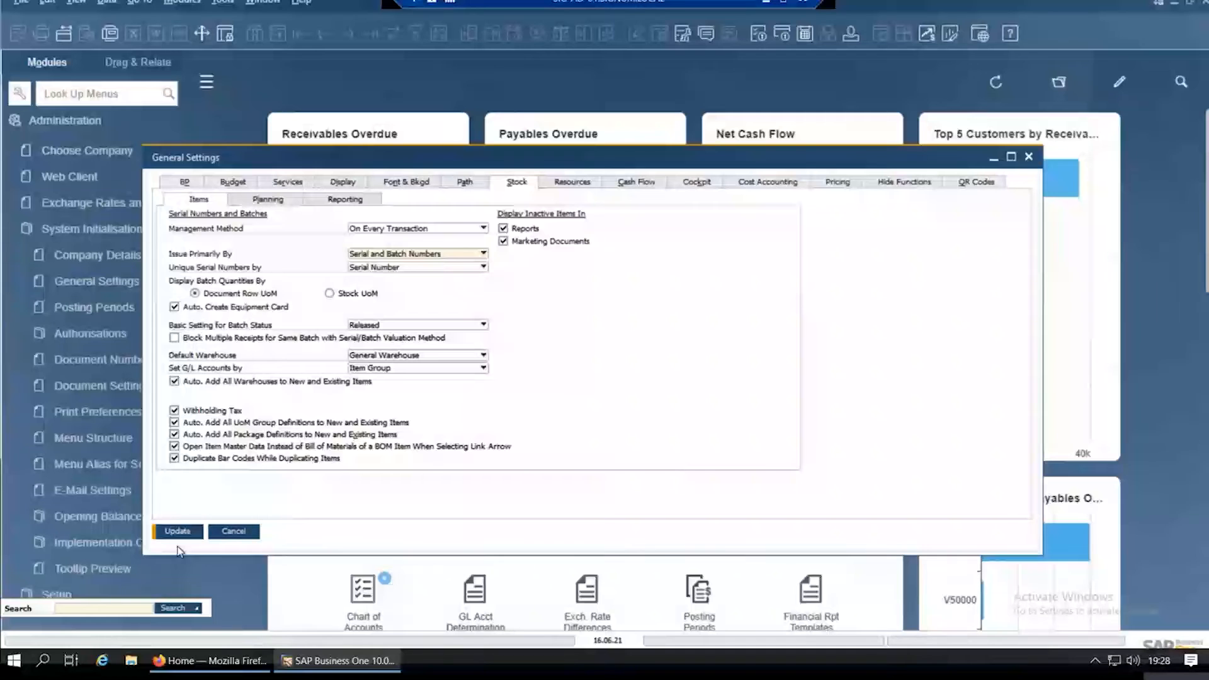
left_click(182, 530)
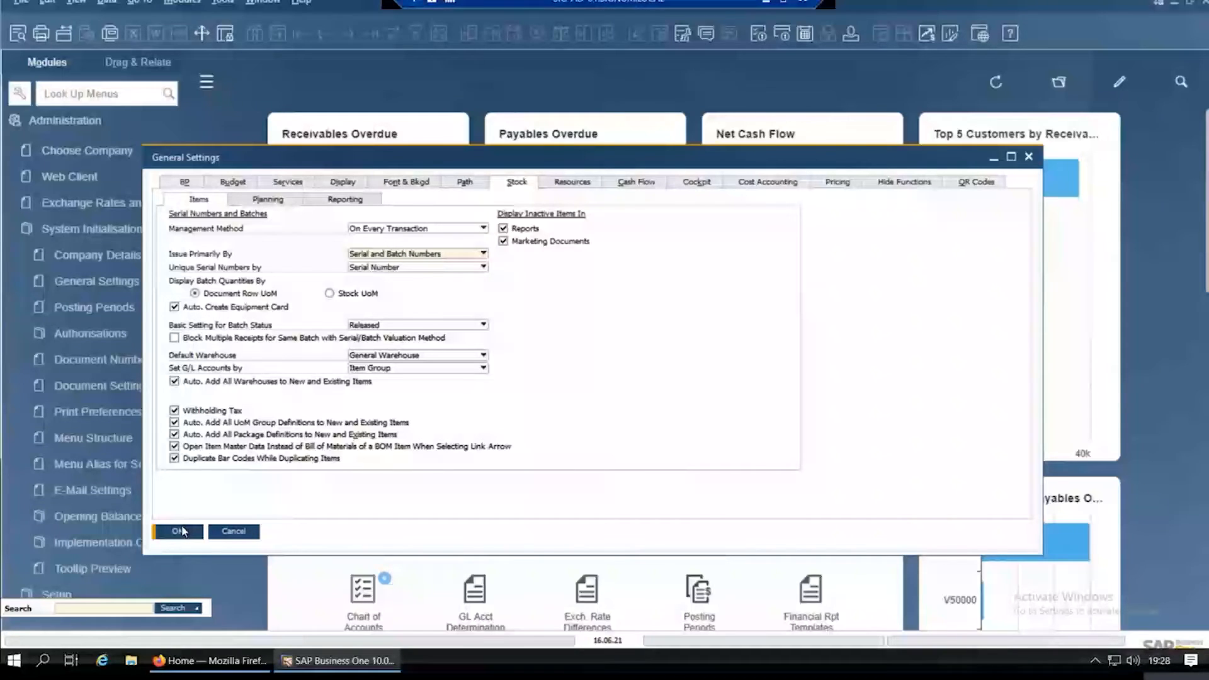
left_click(180, 531)
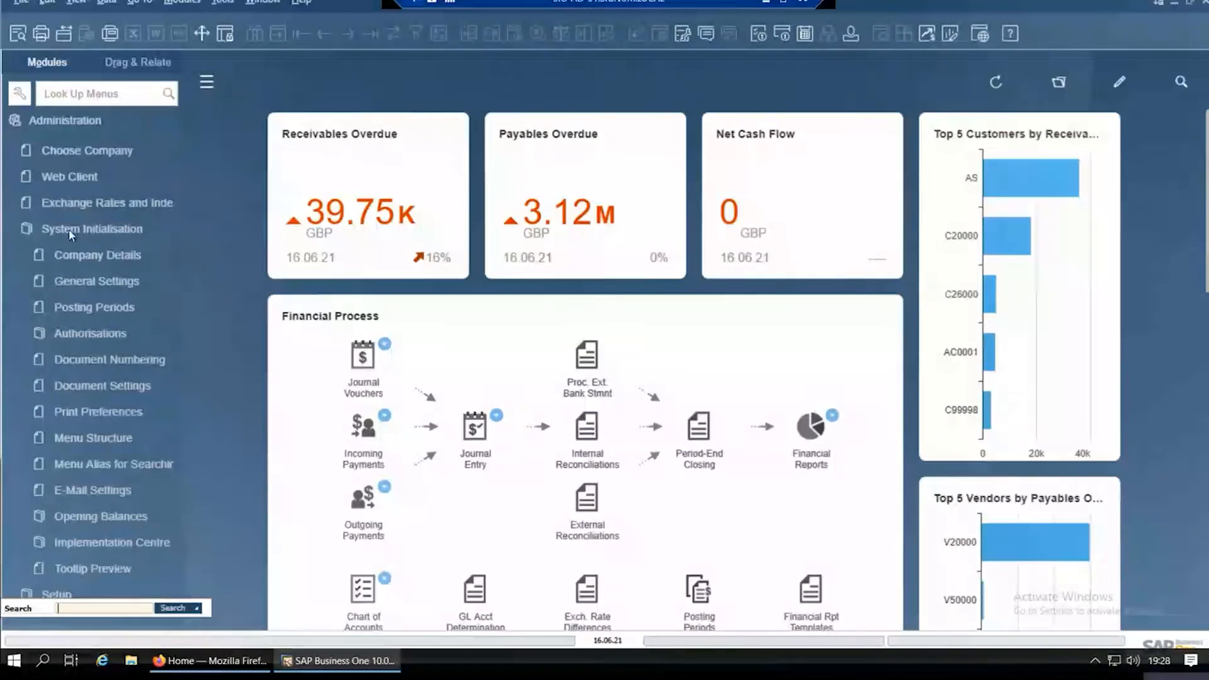
Step: Reopen the last Asda sales order and follow the link arrow of item Tany100
left_click(70, 123)
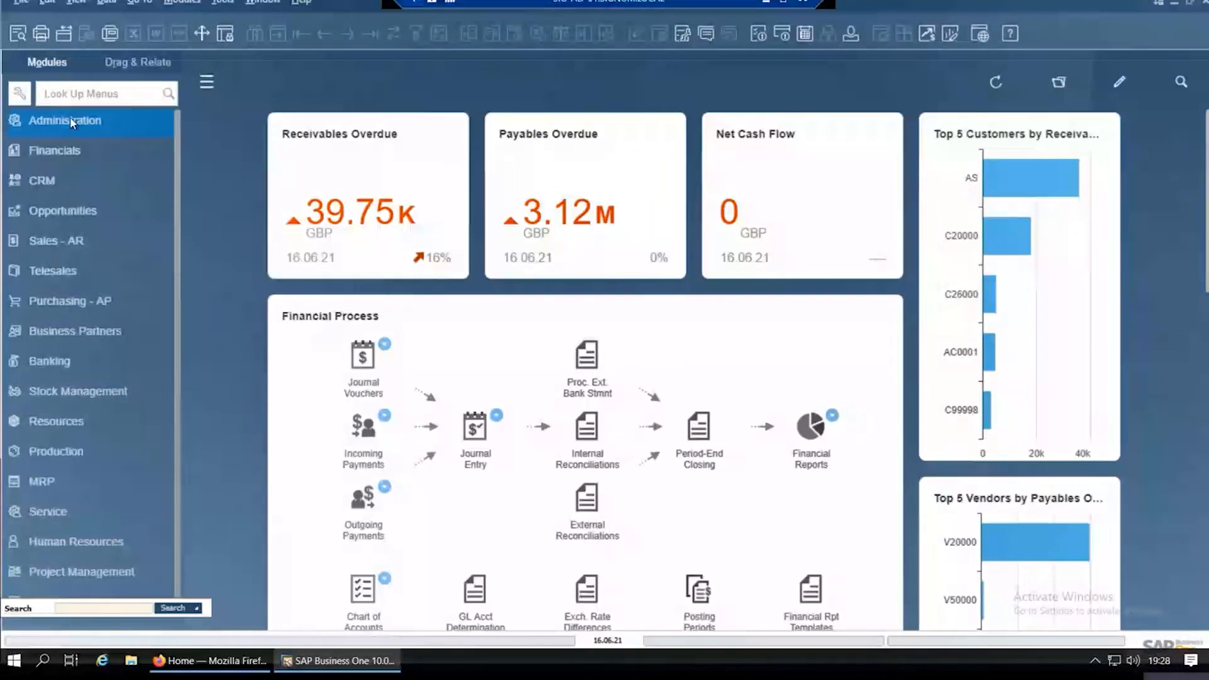
left_click(56, 241)
left_click(81, 202)
left_click(377, 32)
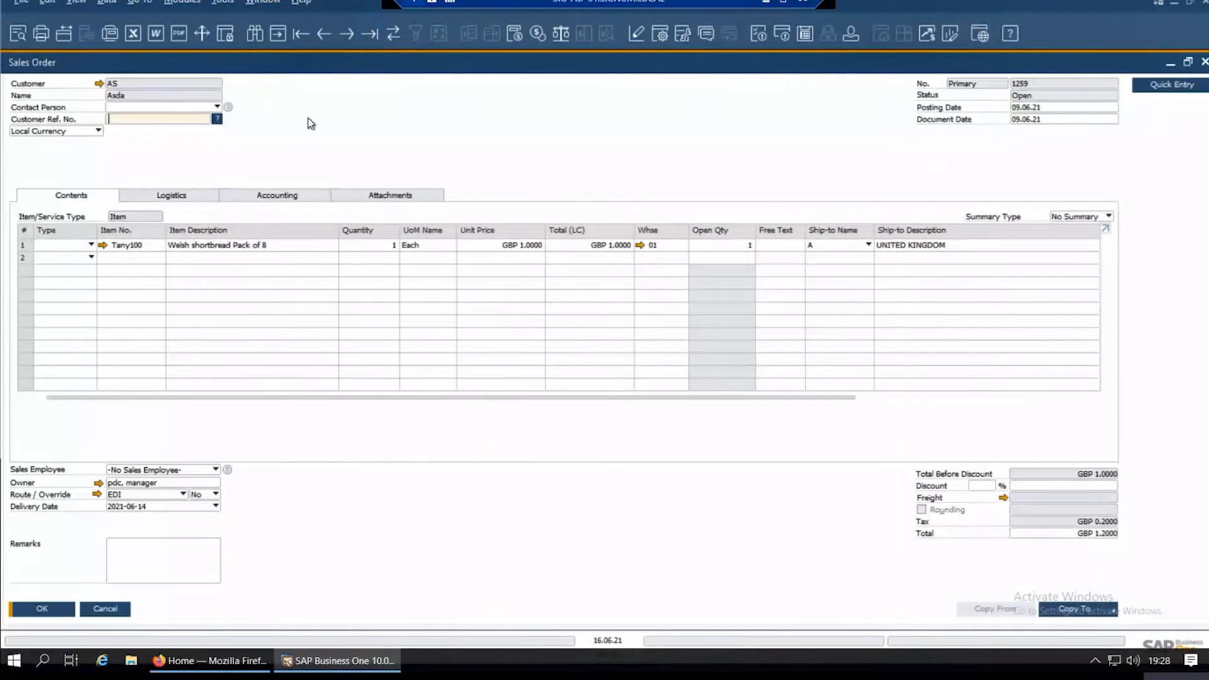
left_click(103, 245)
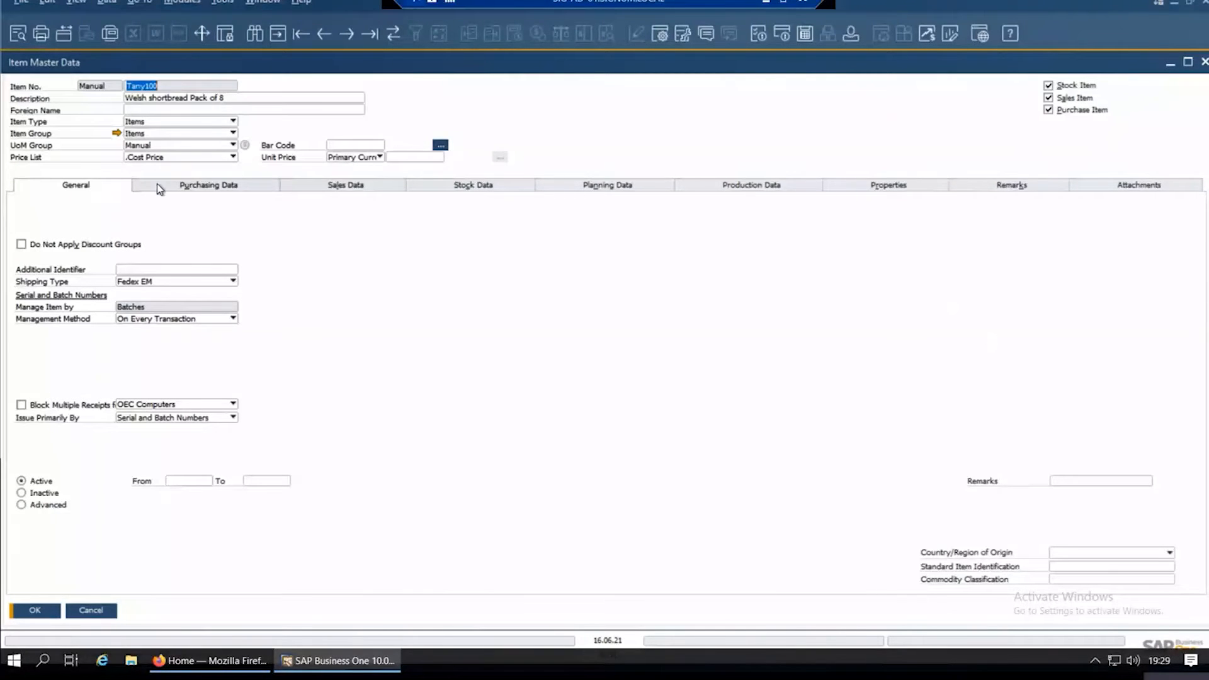
Step: Change the item description to "Welsh shortbread Pack of 10" and update the product description in its bill of materials too
left_click(237, 98)
left_click(242, 98)
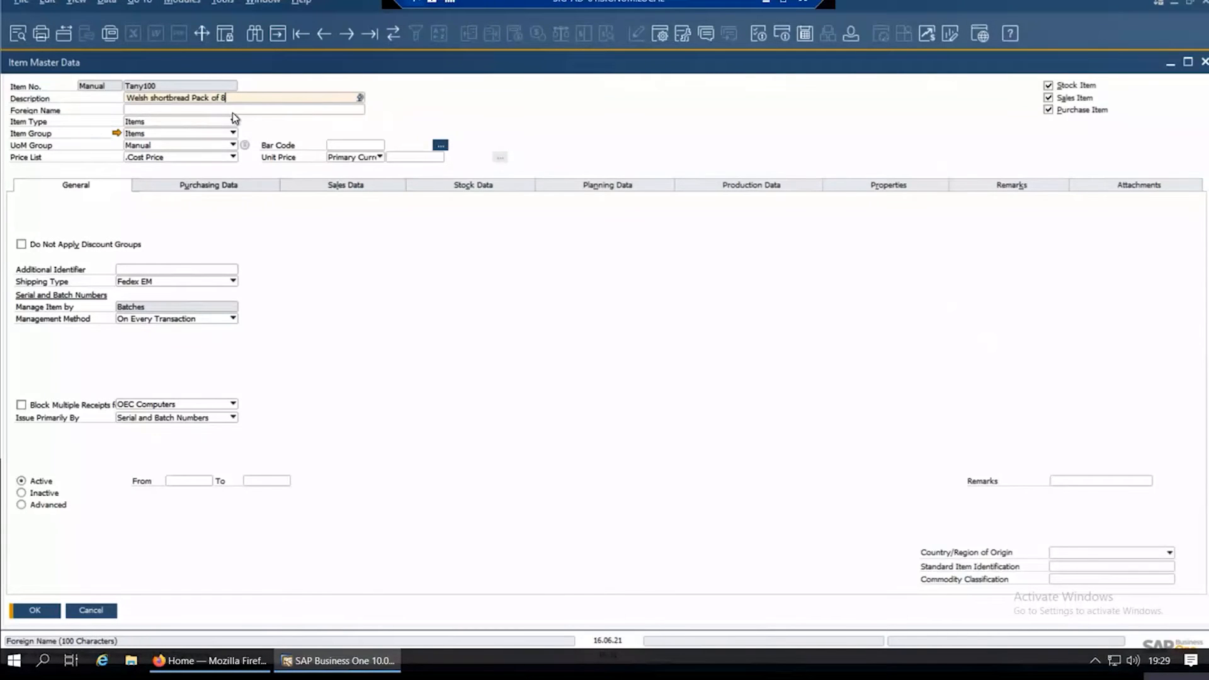
key("BackSpace")
type("10")
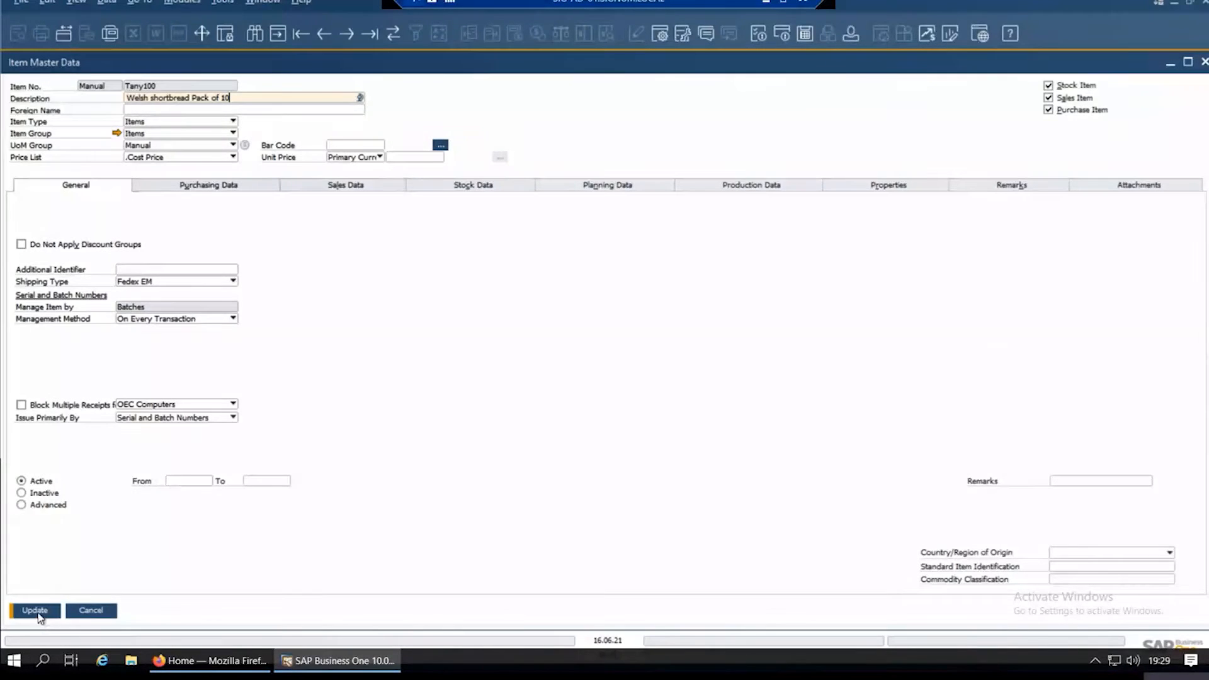
left_click(35, 611)
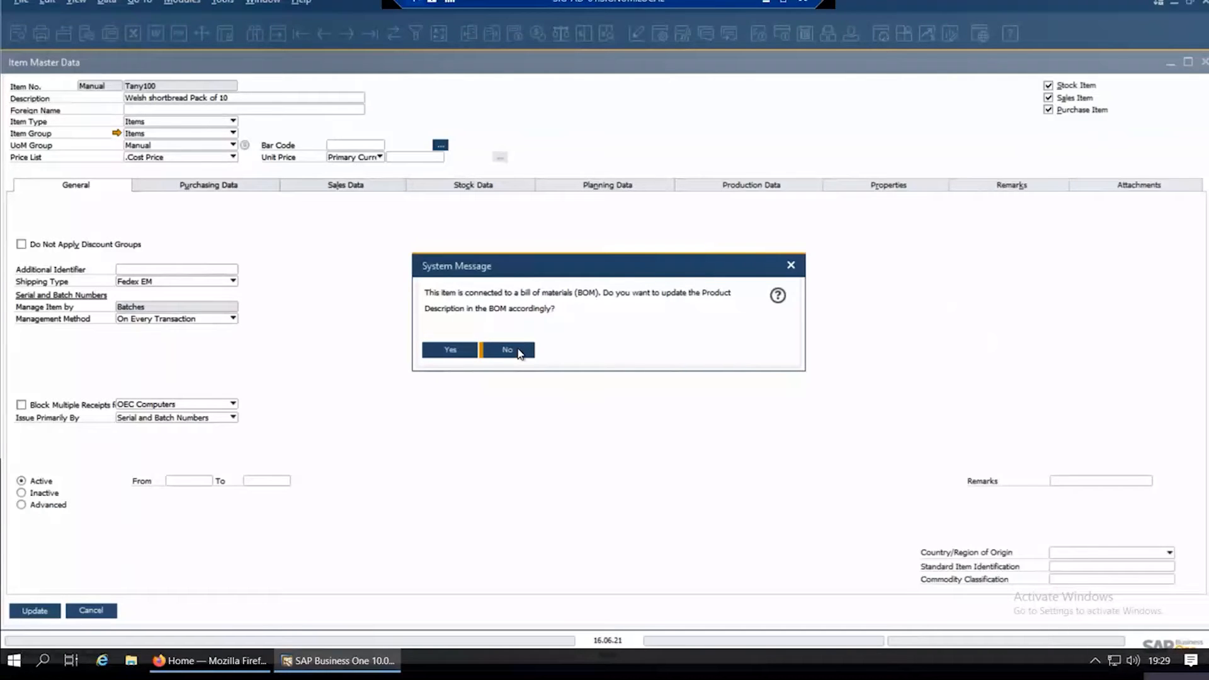
left_click(447, 351)
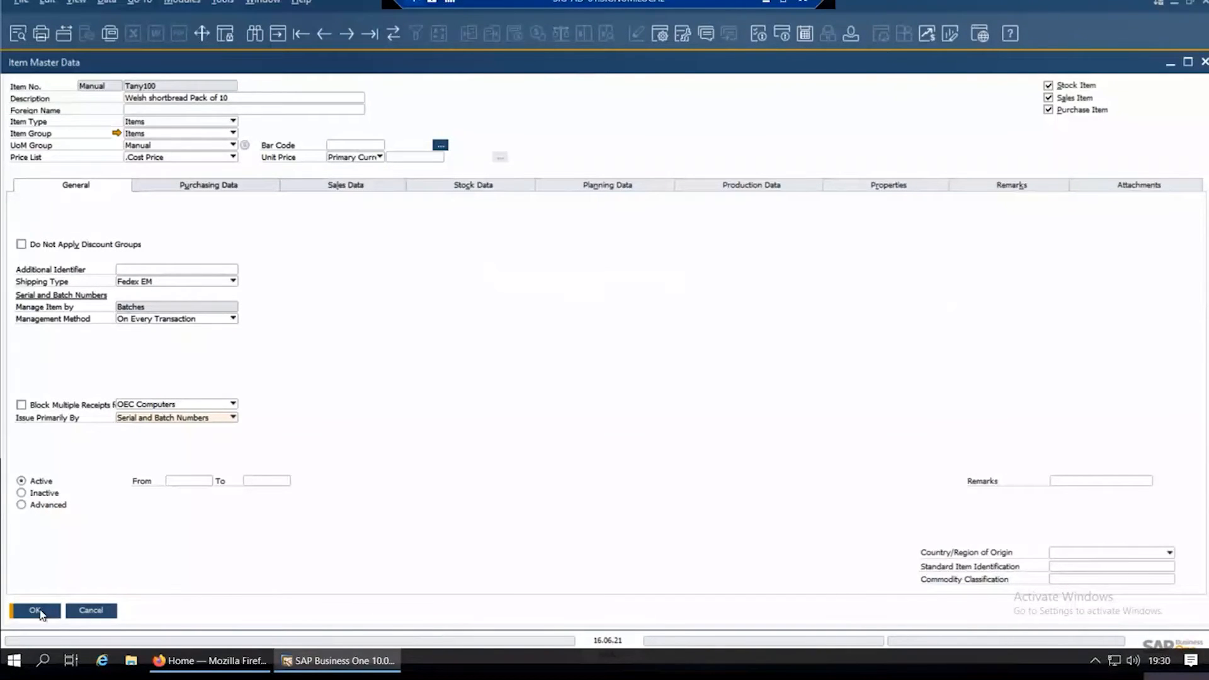
Step: View the Last Prices Report for item Tany100 and close it
right_click(445, 222)
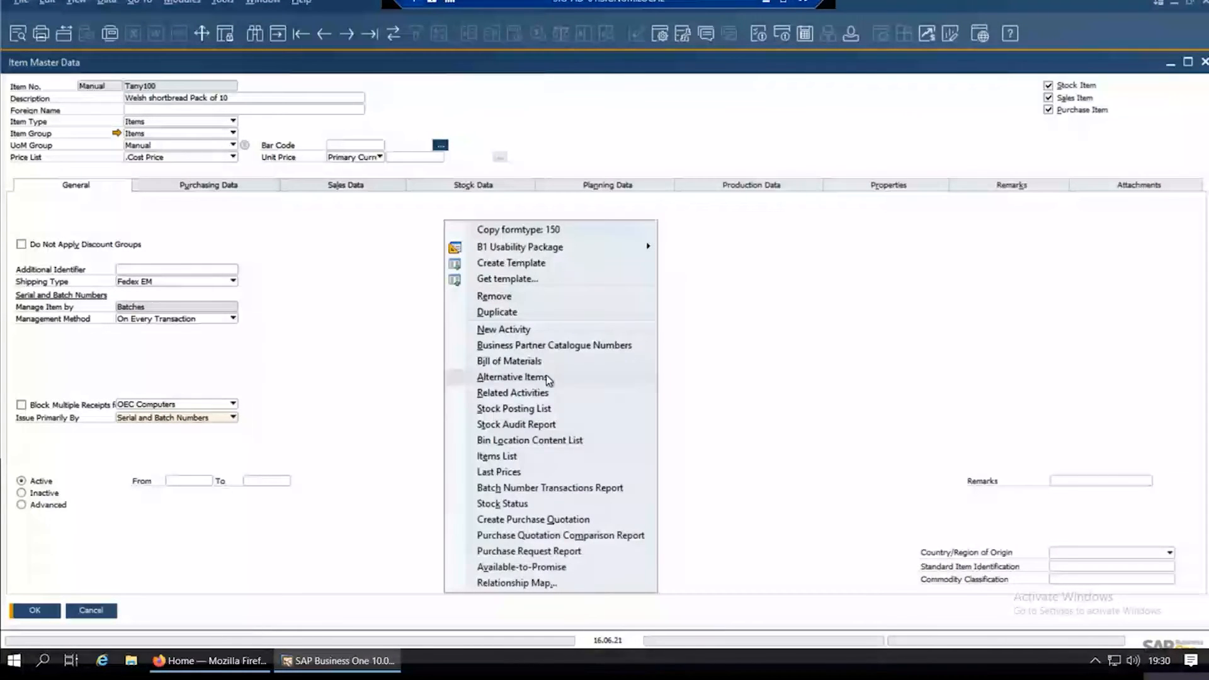
left_click(515, 476)
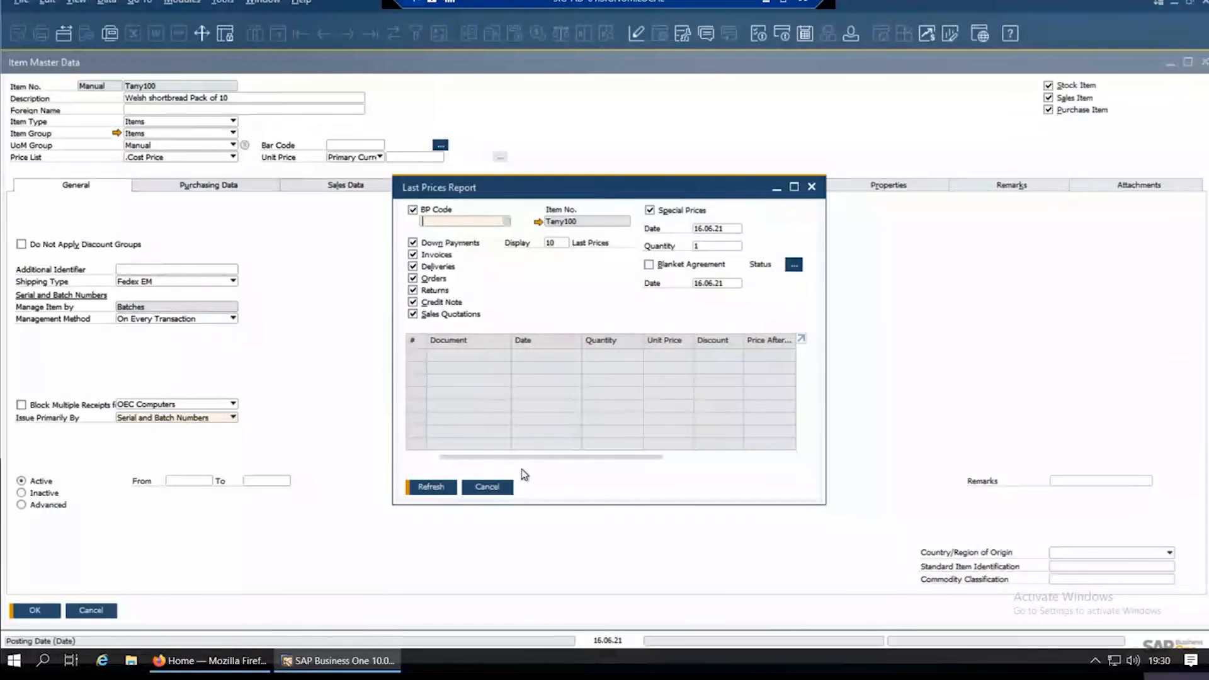
left_click(488, 487)
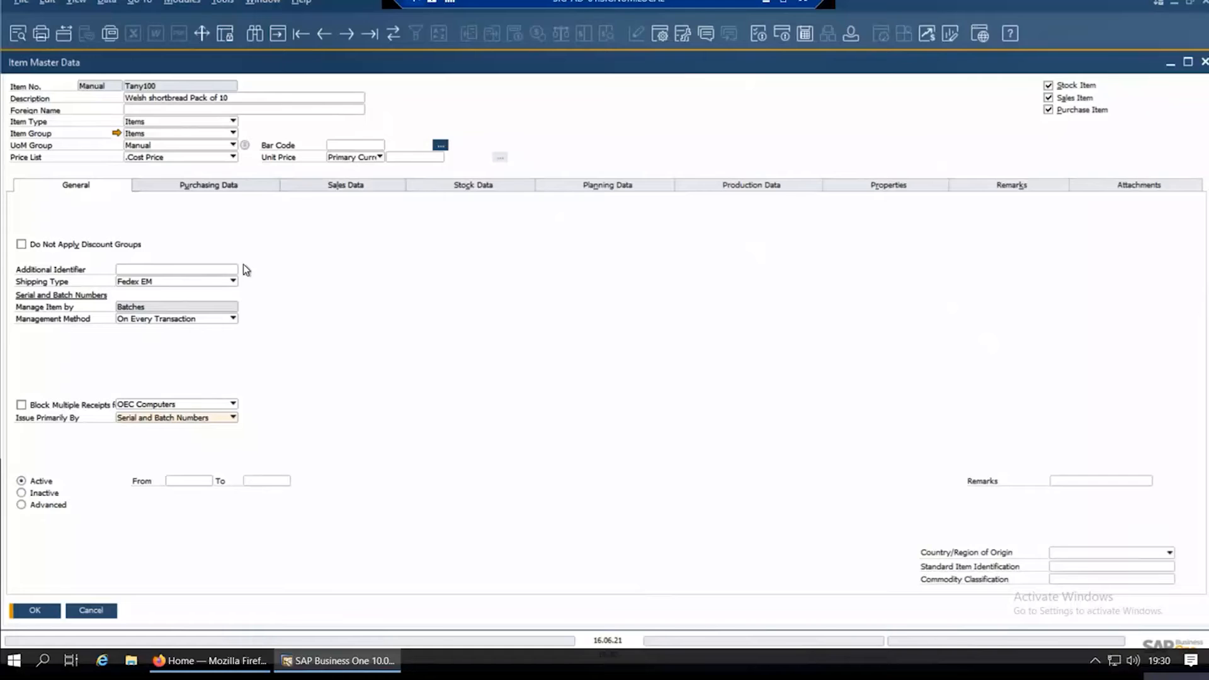
Step: Try Supplier D (KSD) as the preferred supplier in the item's purchasing data, discard the change and close the sales order
left_click(205, 187)
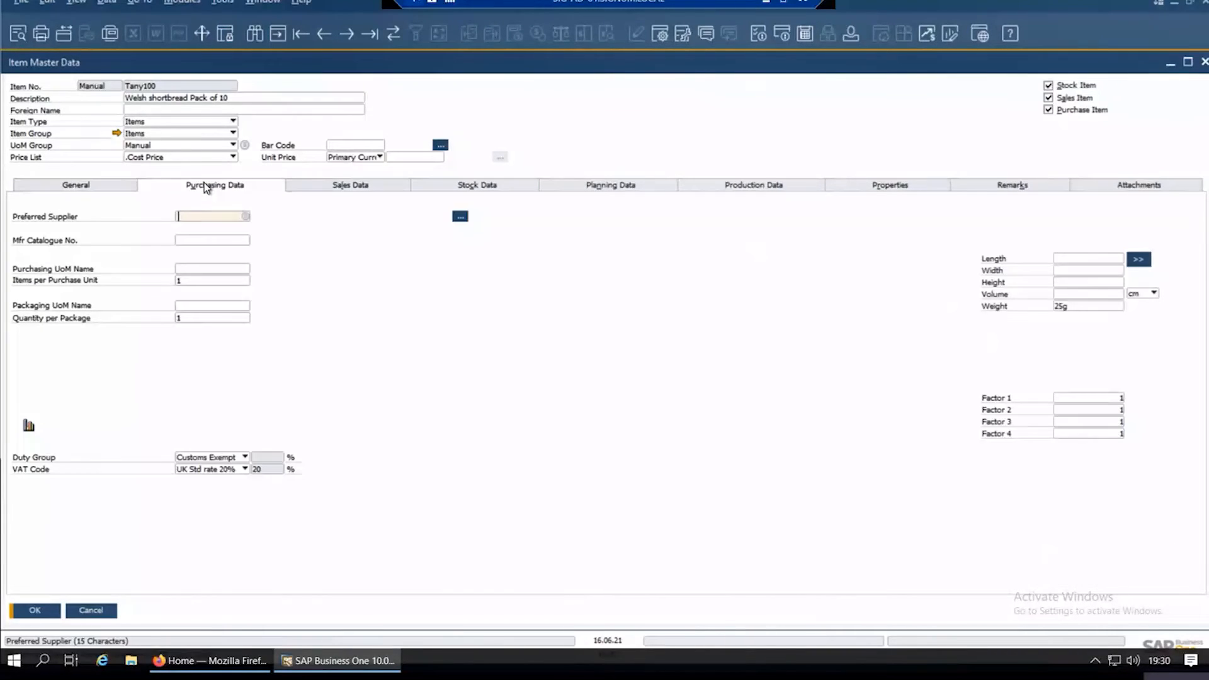
left_click(247, 216)
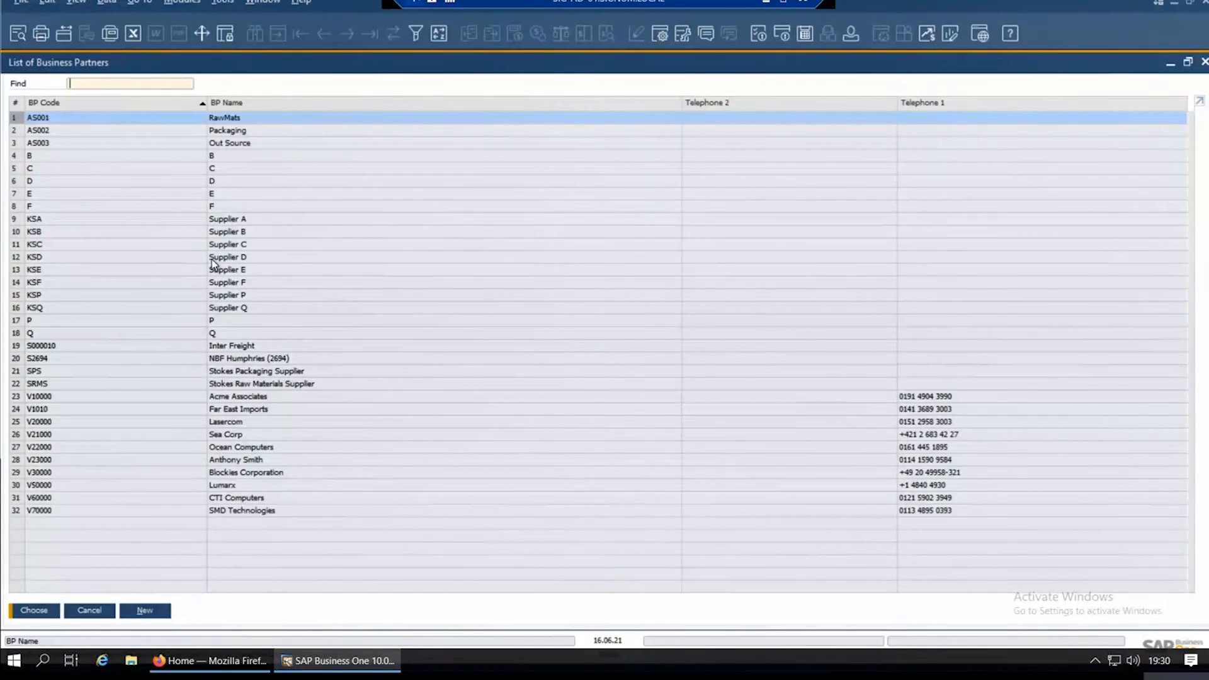
double_click(210, 258)
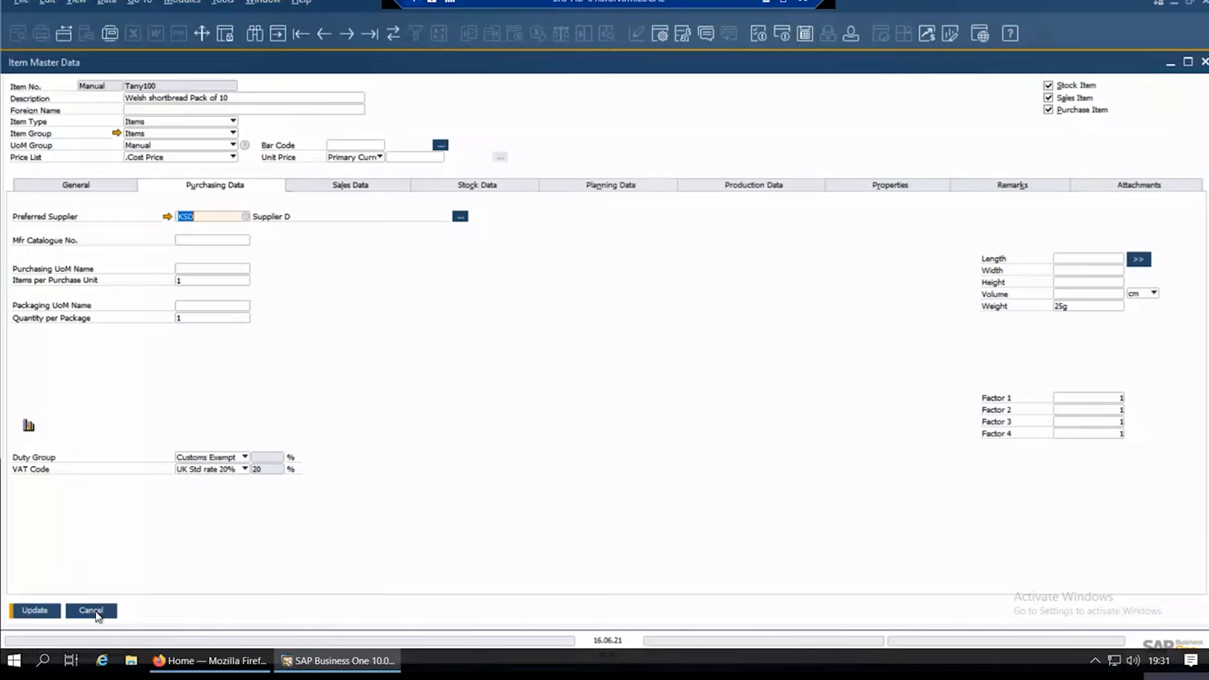
left_click(96, 615)
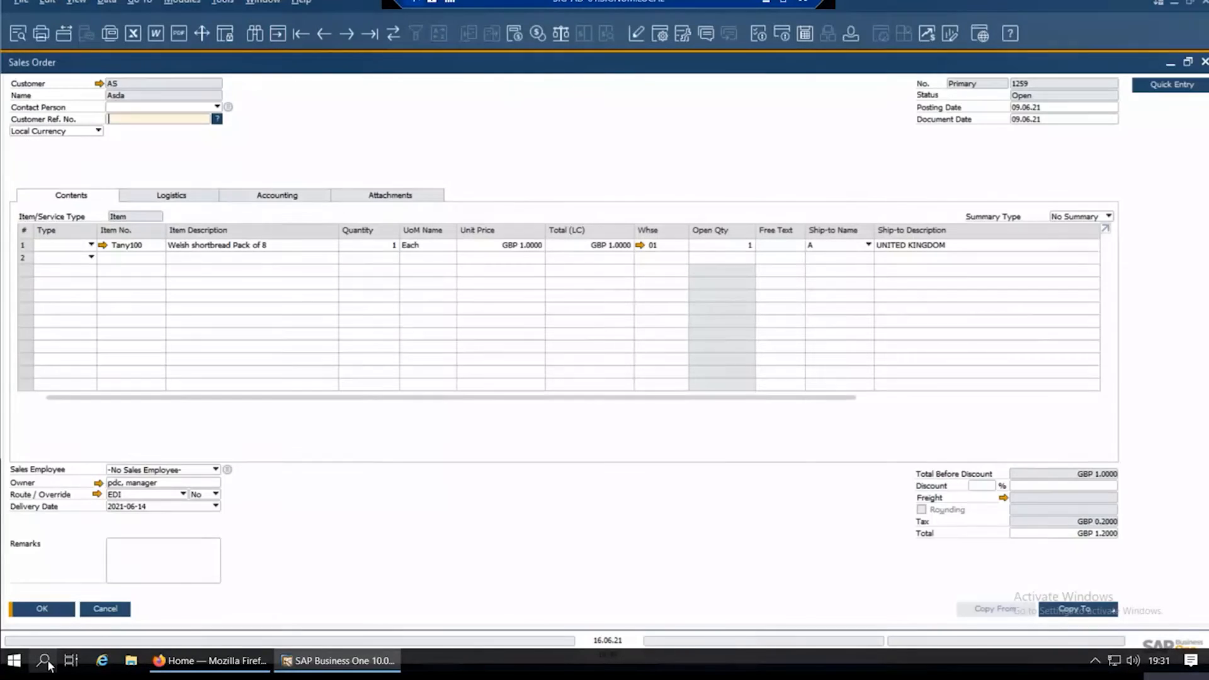
left_click(120, 610)
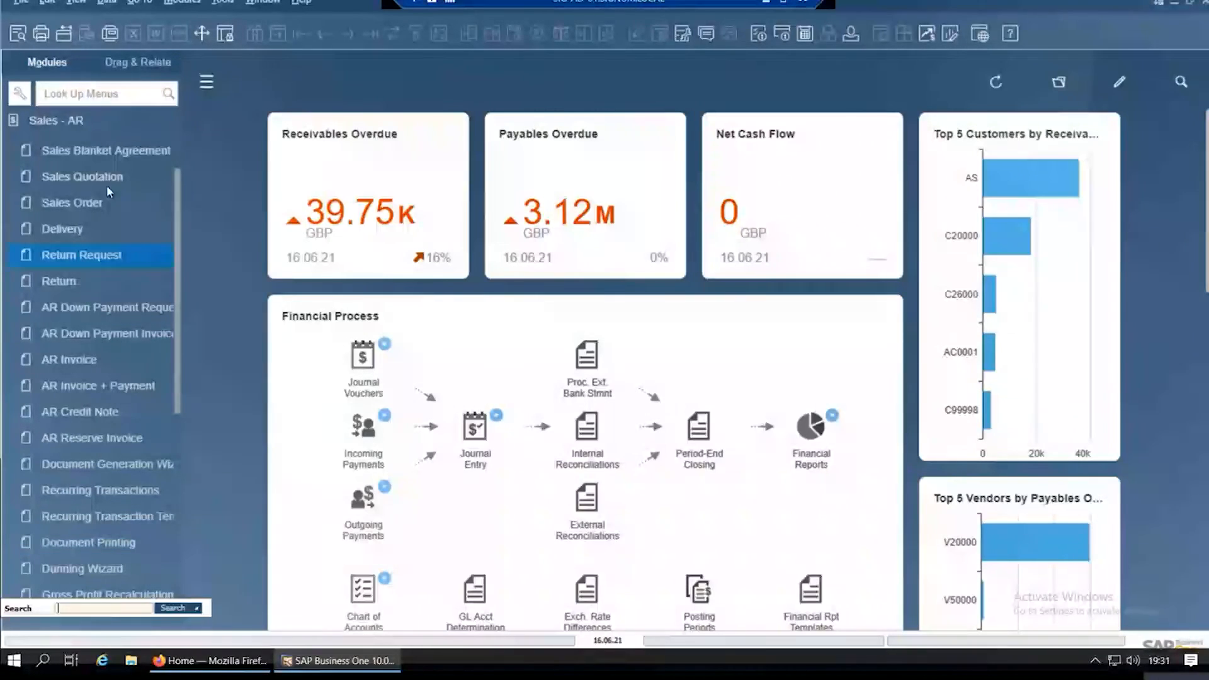
Step: Expand the stock reports under Stock Management and widen the module menu enough for the full report names
left_click(94, 125)
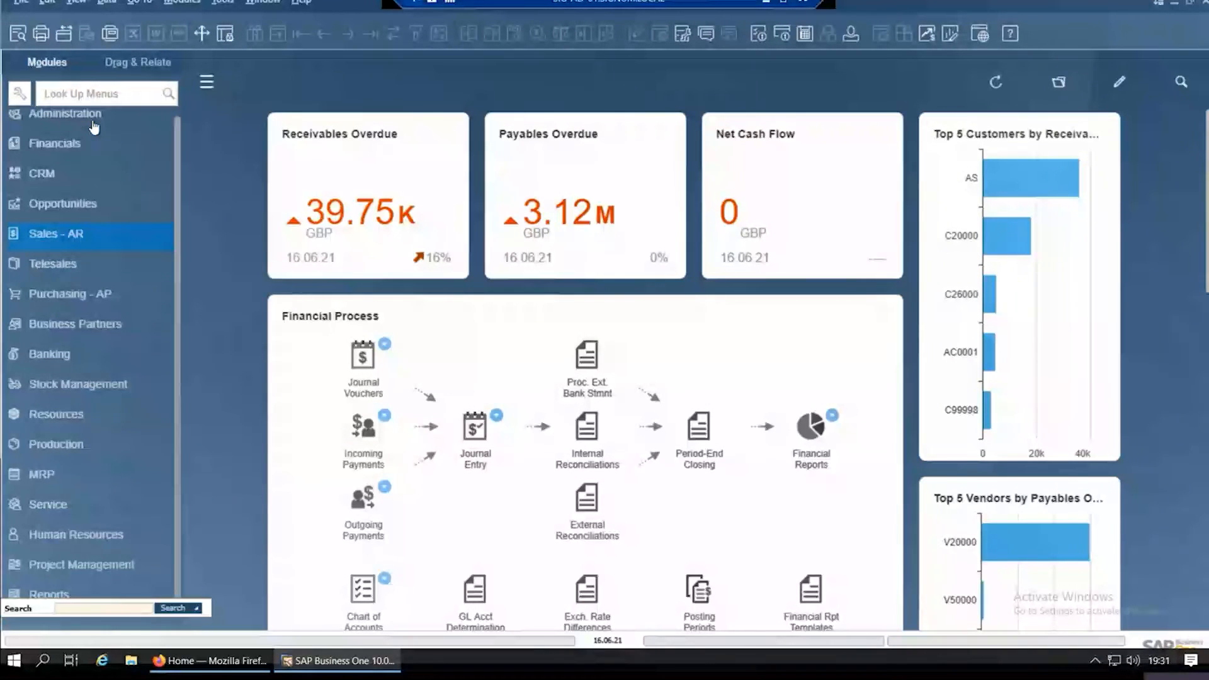
left_click(87, 386)
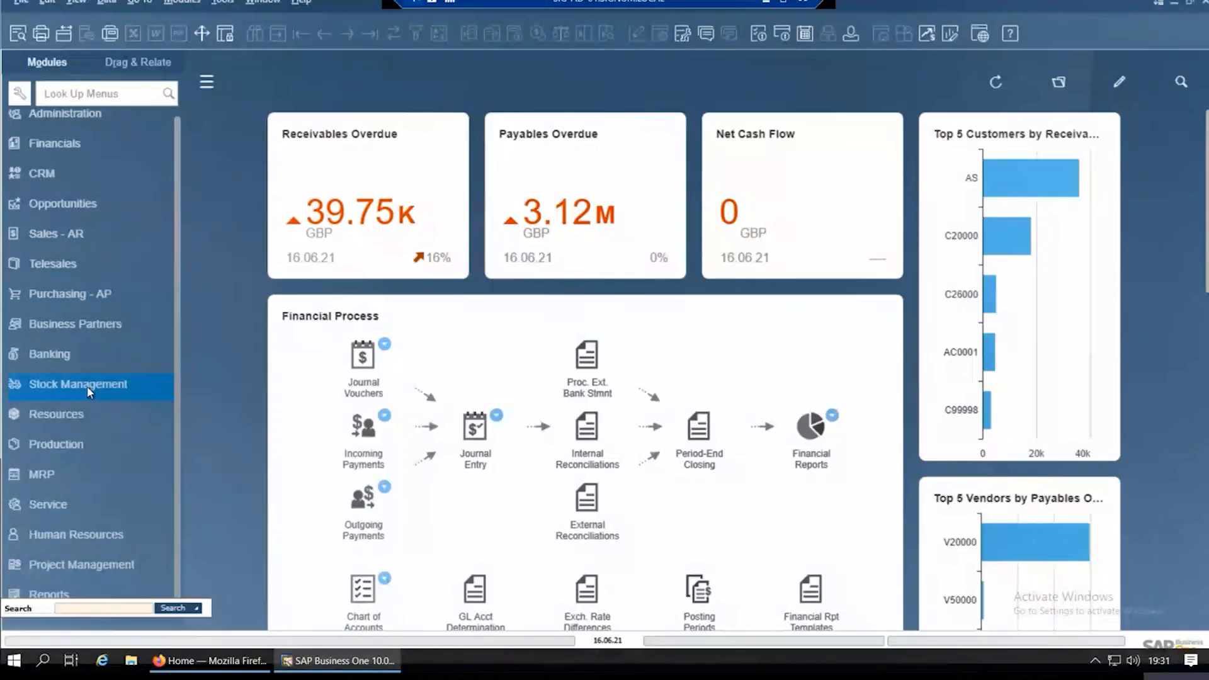
left_click(97, 388)
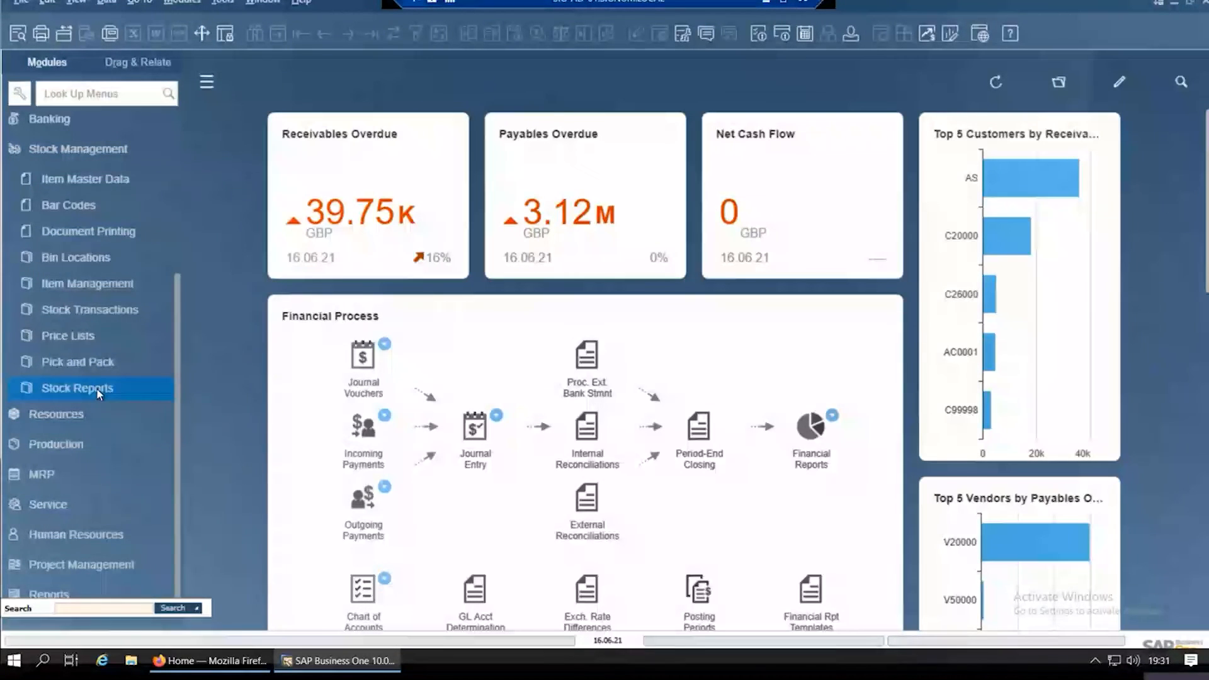
left_click(97, 388)
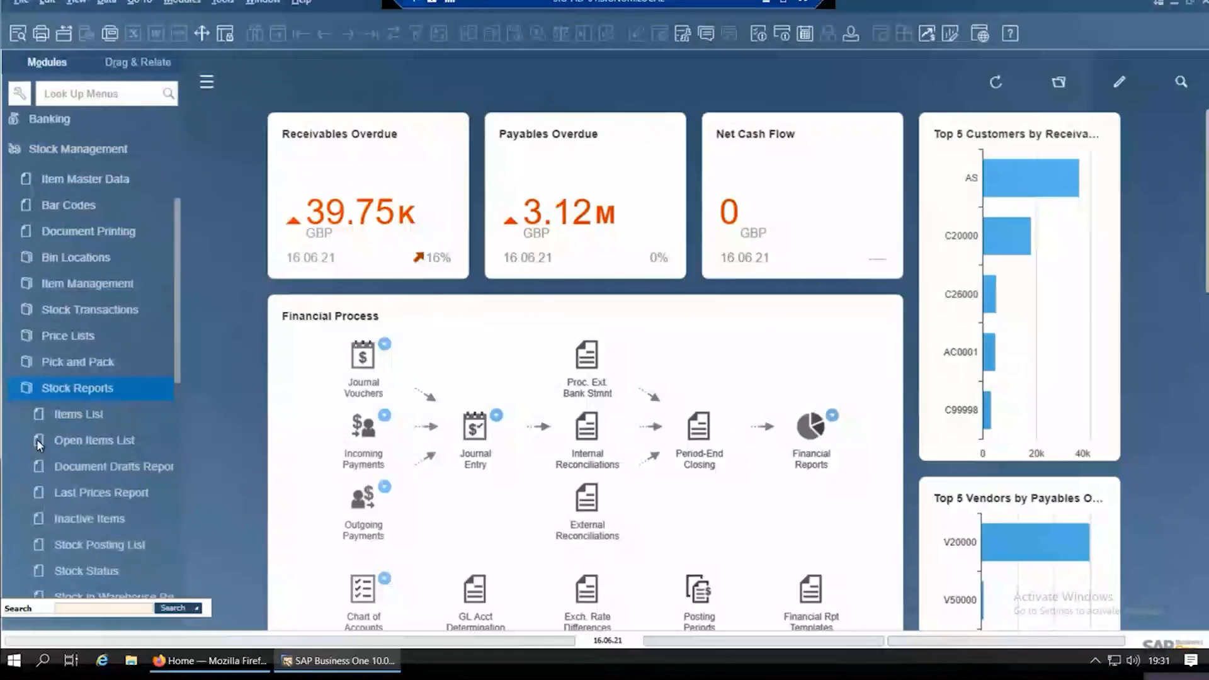
left_click(165, 370)
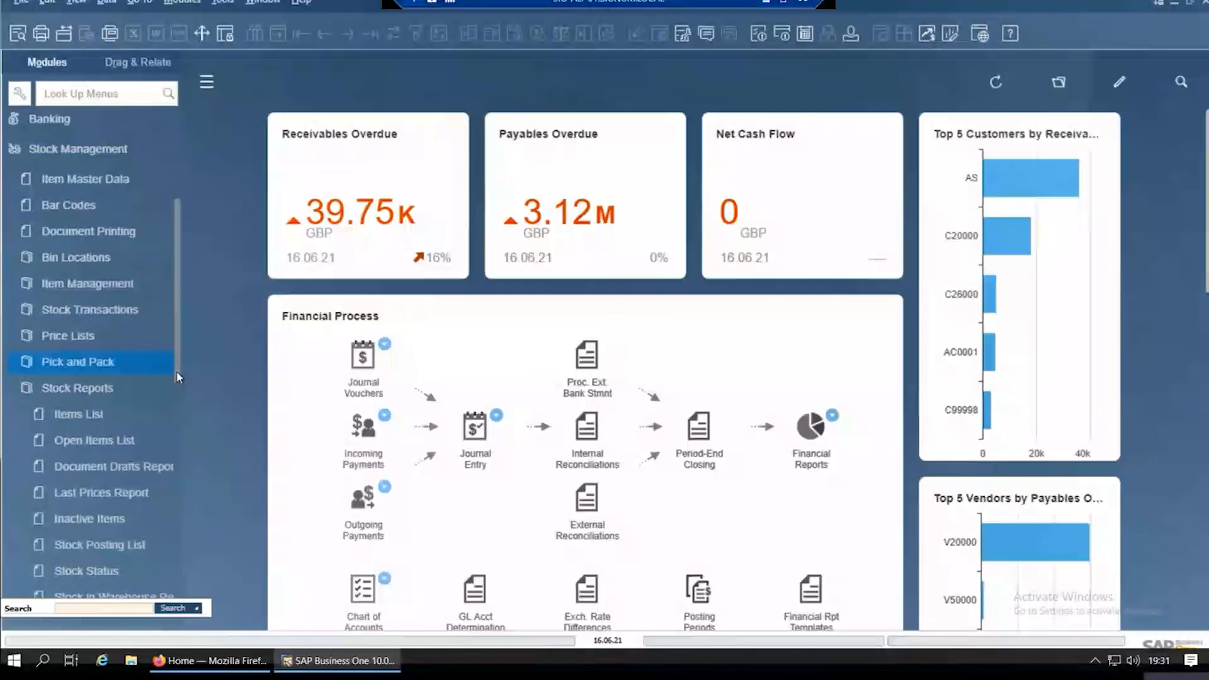
left_click_drag(179, 417, 188, 527)
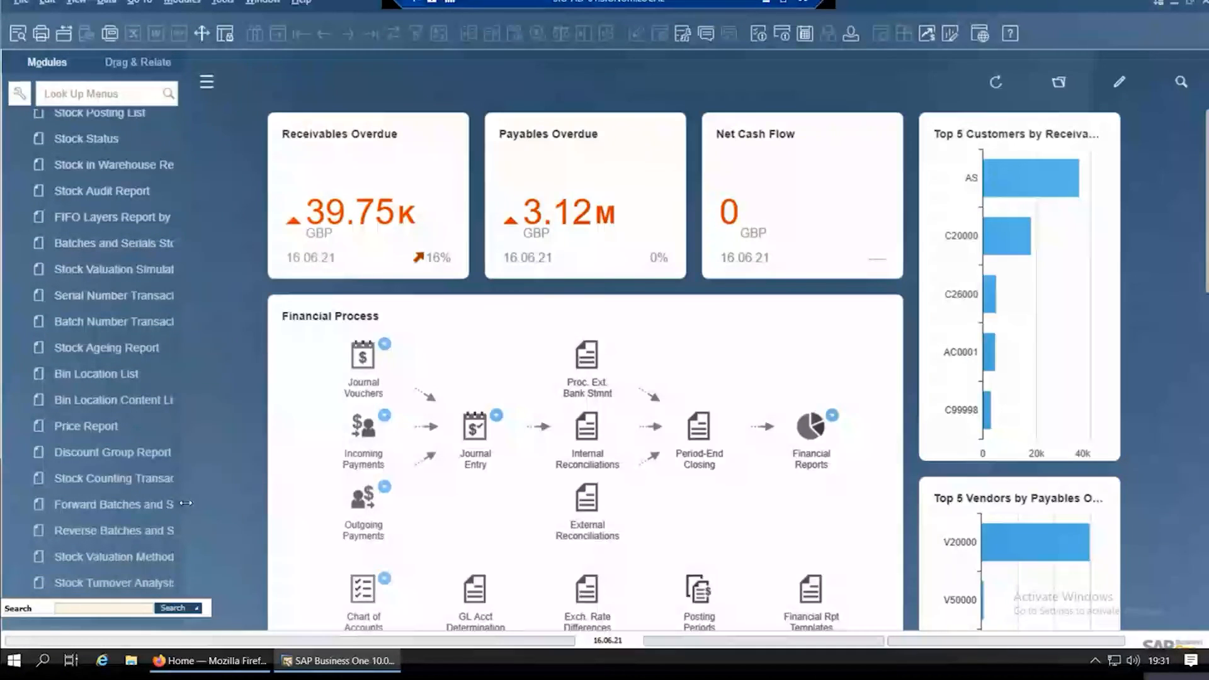
left_click_drag(229, 503, 303, 502)
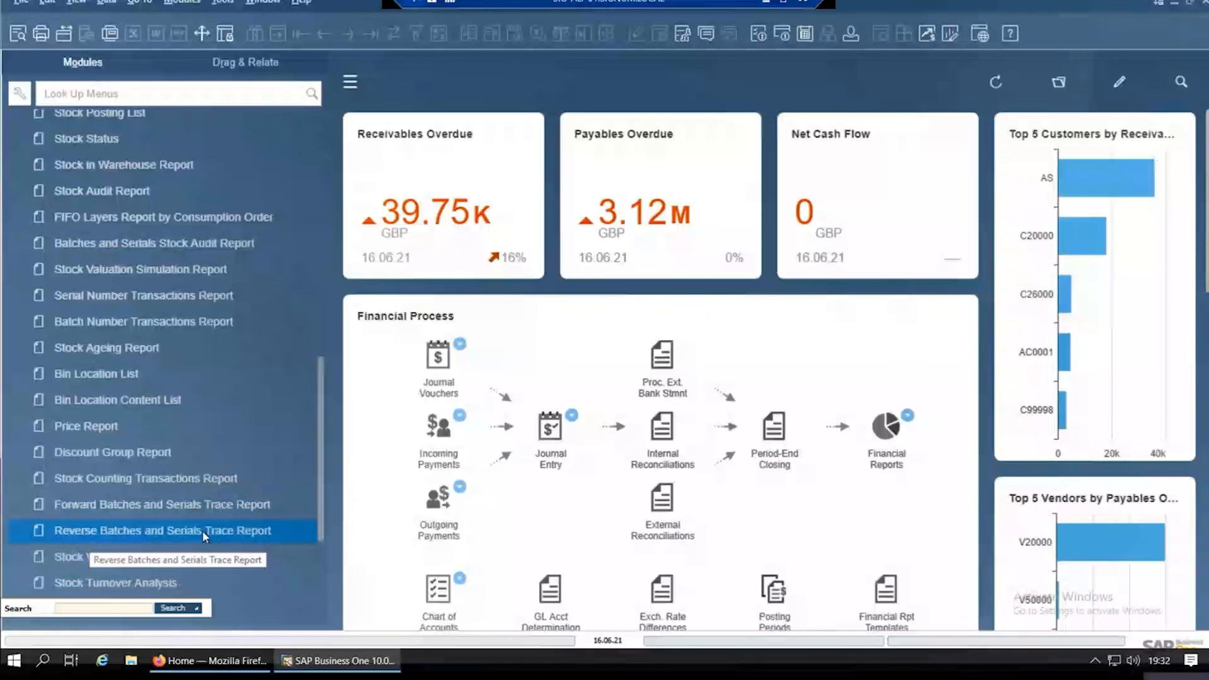
left_click(205, 501)
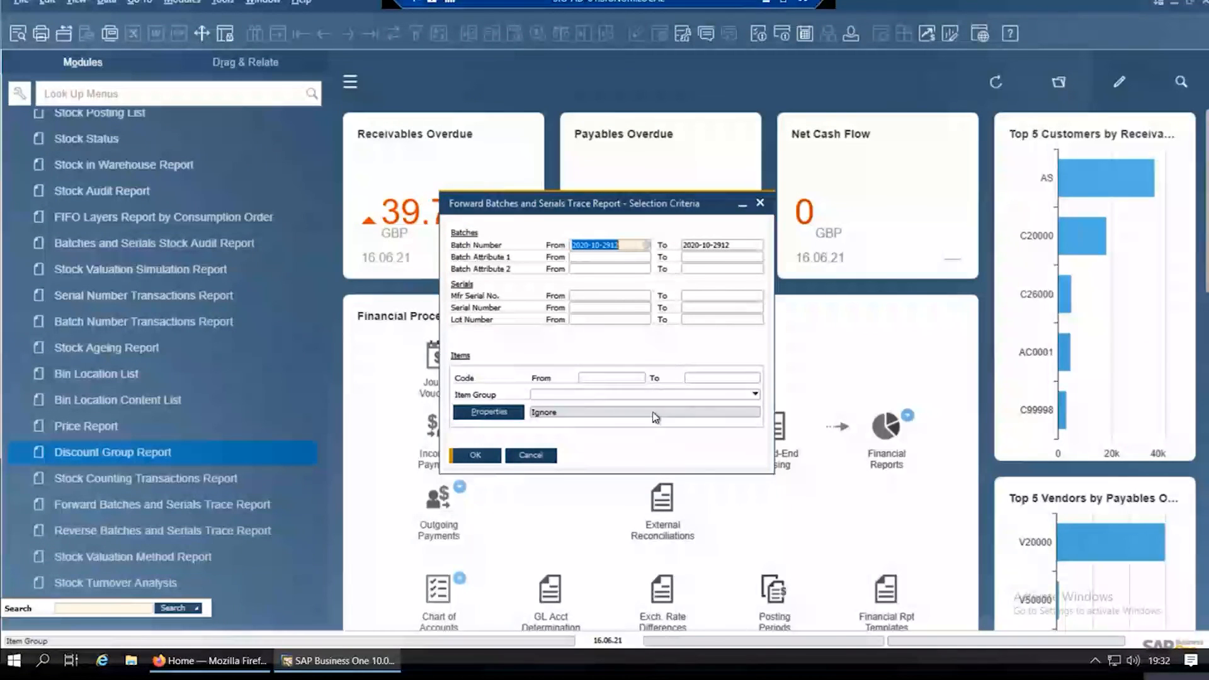
left_click(486, 454)
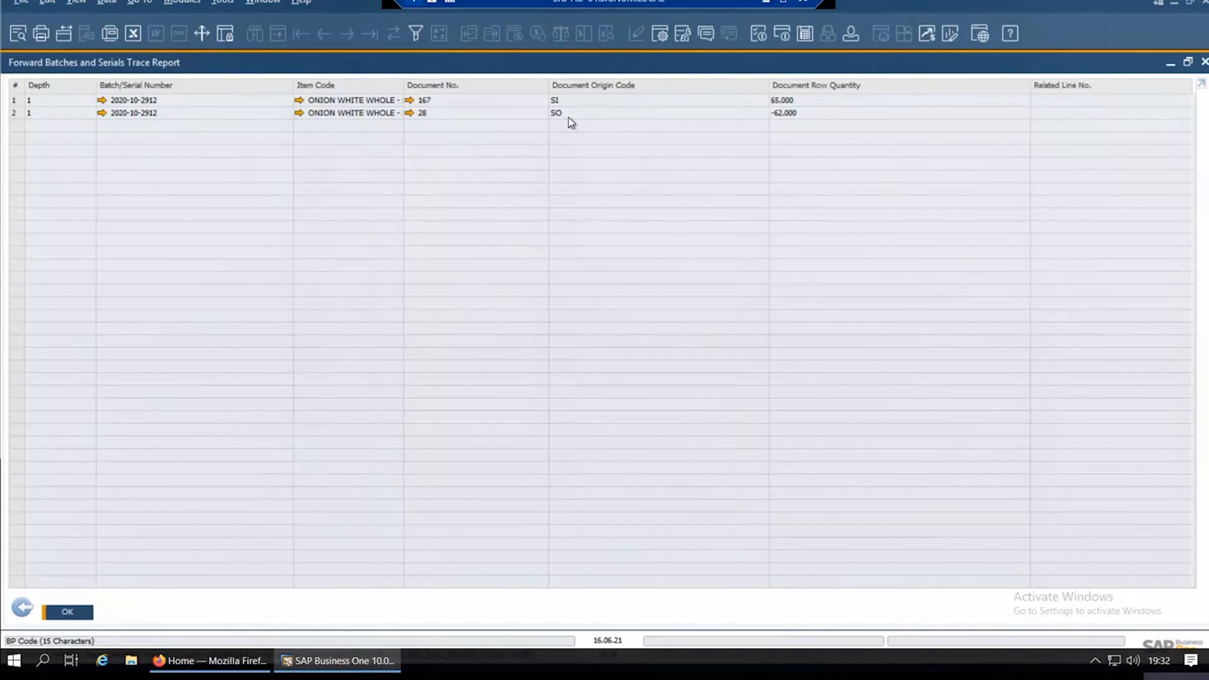
left_click(26, 606)
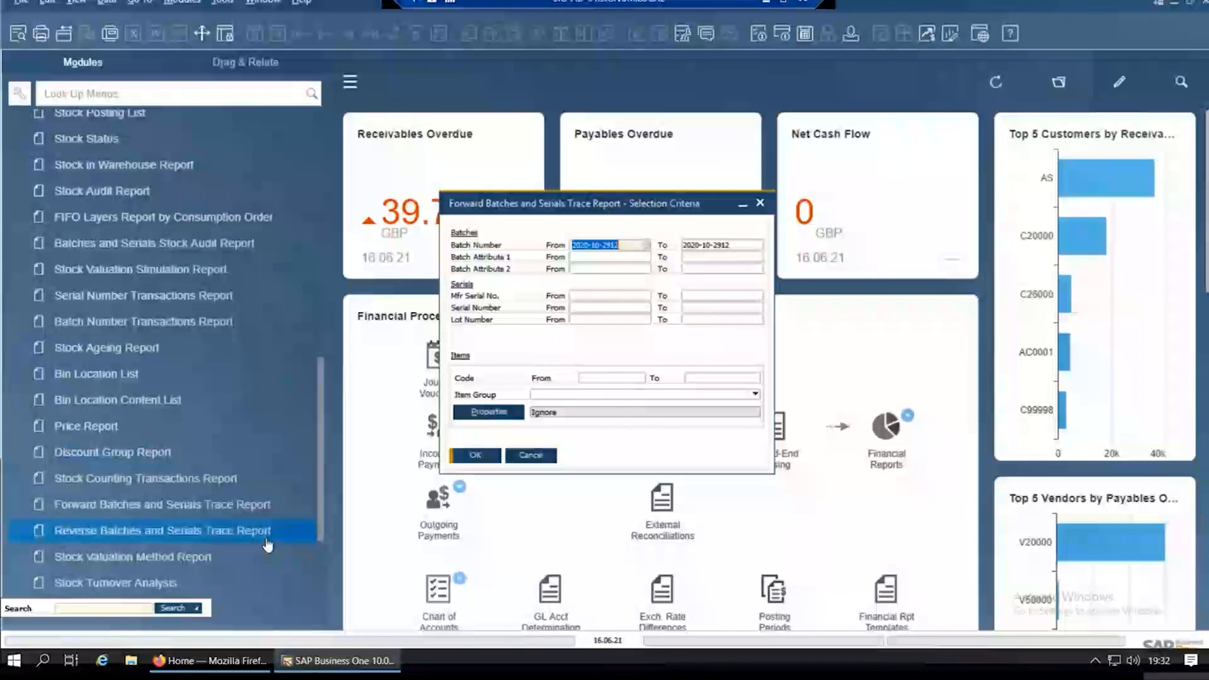